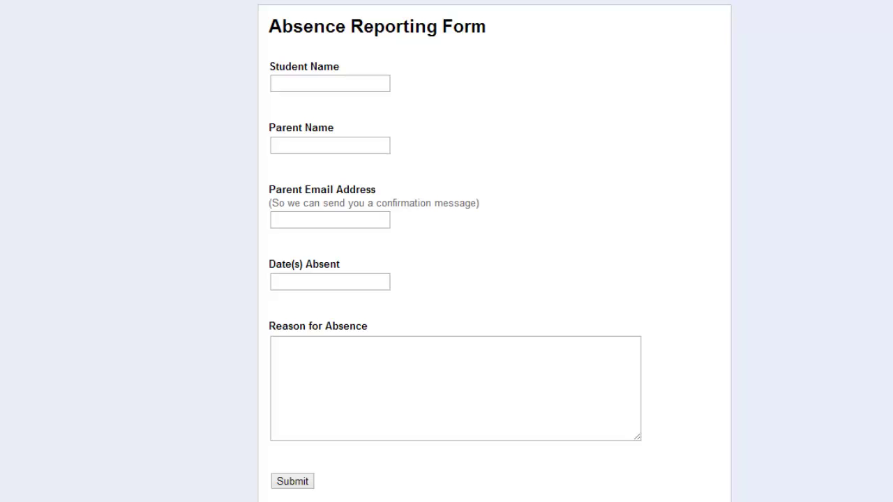
Open the Absence Reporting Form response spreadsheet from My Drive
{"action": "left_click", "coordinate": [330, 83]}
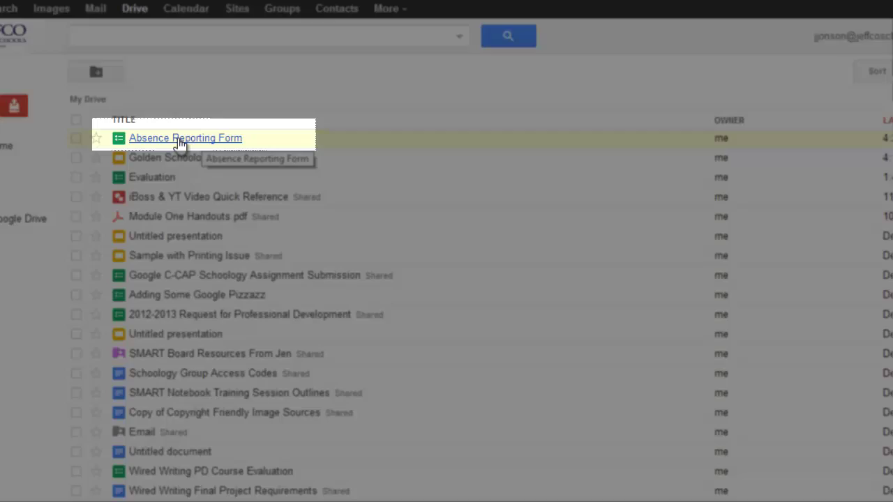
{"action": "left_click", "coordinate": [200, 140]}
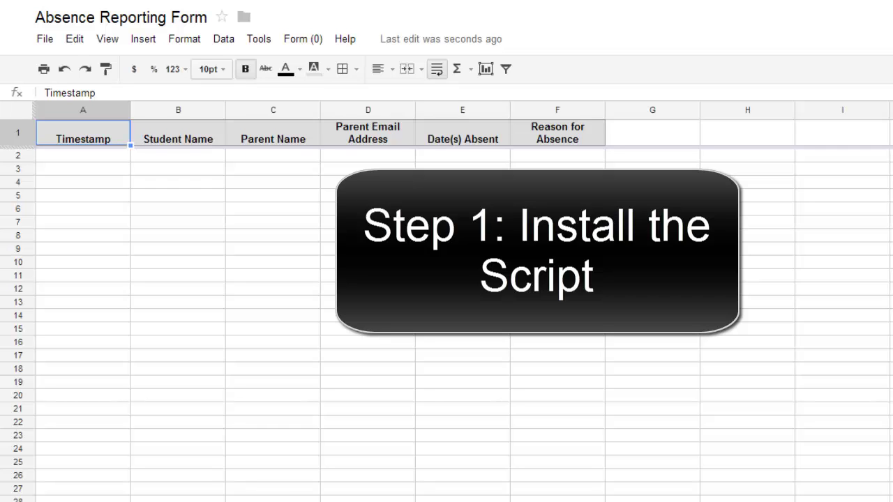
Search the Script Gallery for 'formemailer', install and authorize the first result, then close the gallery
{"action": "left_click", "coordinate": [155, 42]}
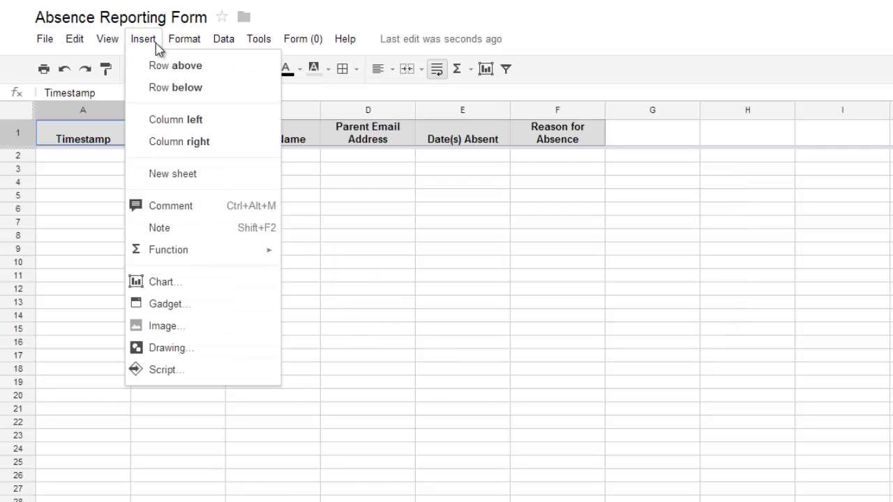
{"action": "left_click", "coordinate": [163, 371]}
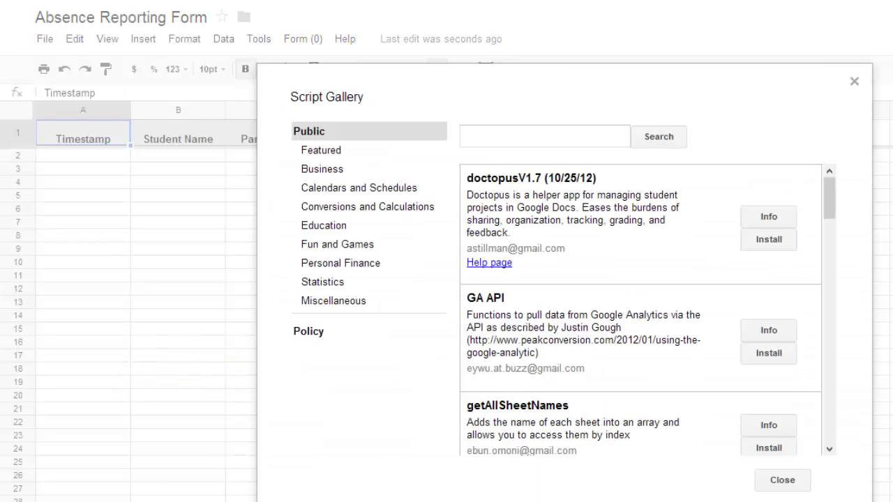
{"action": "left_click", "coordinate": [556, 133]}
{"action": "type", "text": "formemailer"}
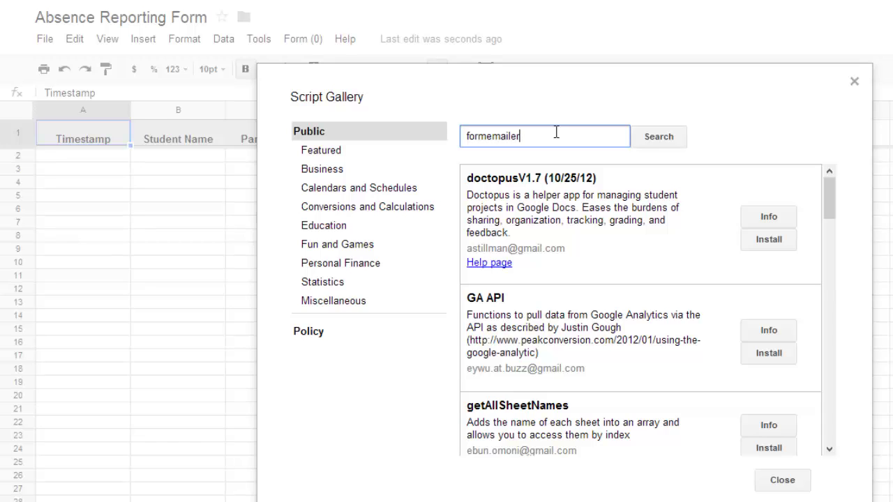
{"action": "left_click", "coordinate": [656, 138]}
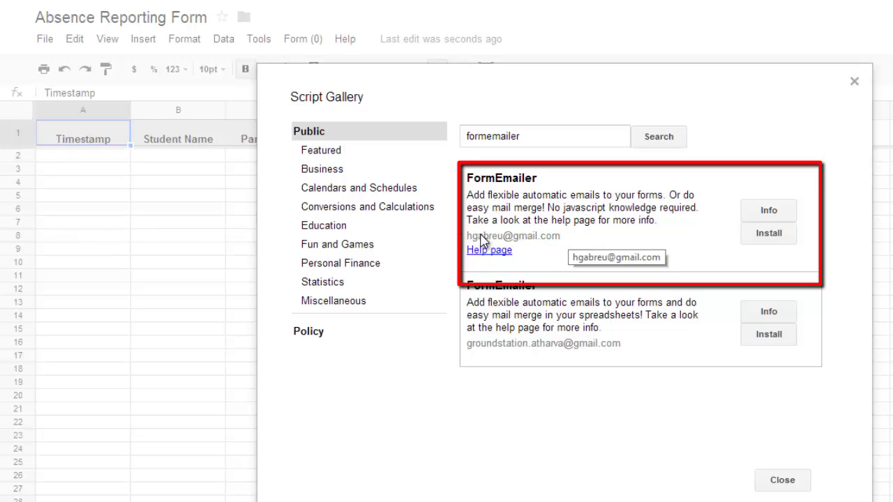
{"action": "left_click", "coordinate": [769, 237]}
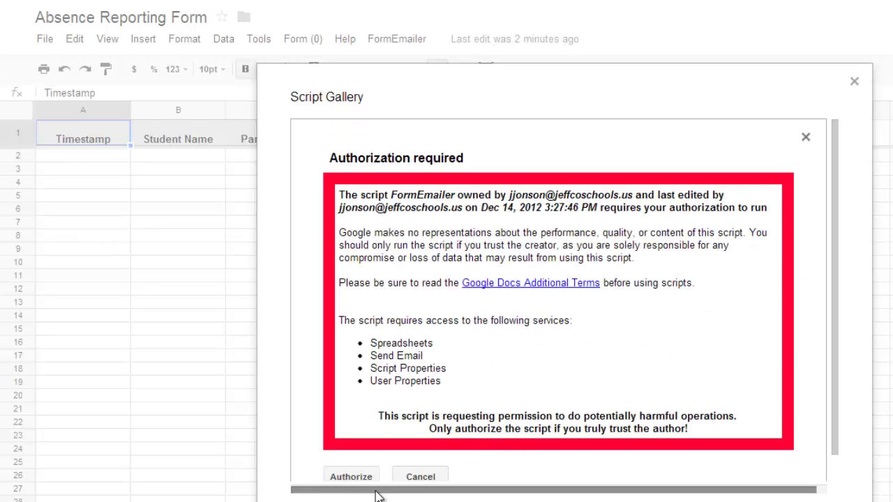
{"action": "left_click", "coordinate": [357, 479]}
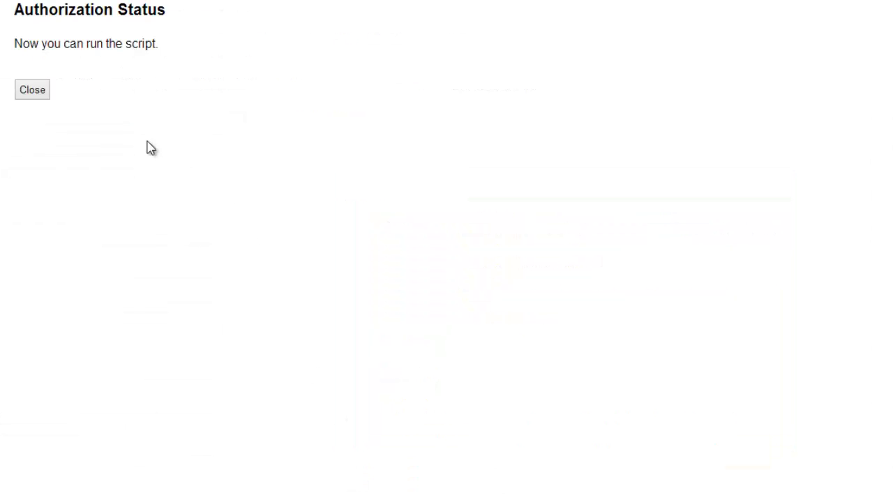
{"action": "left_click", "coordinate": [34, 93]}
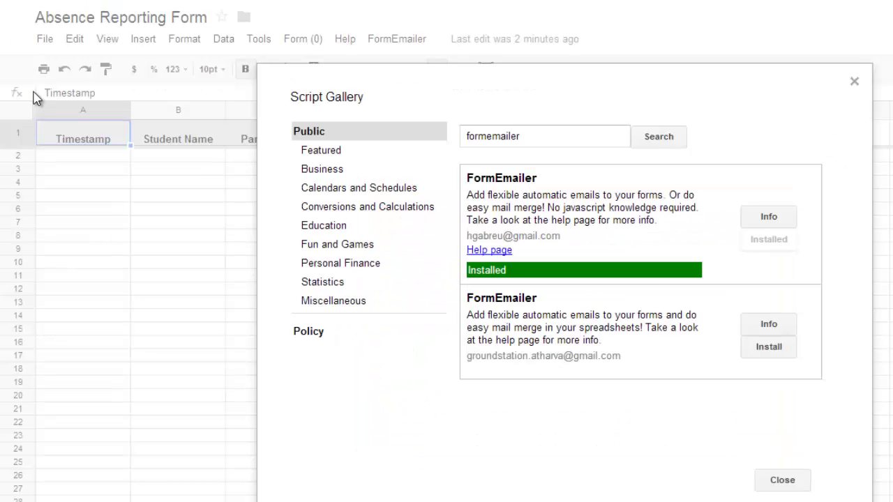
{"action": "left_click", "coordinate": [781, 480]}
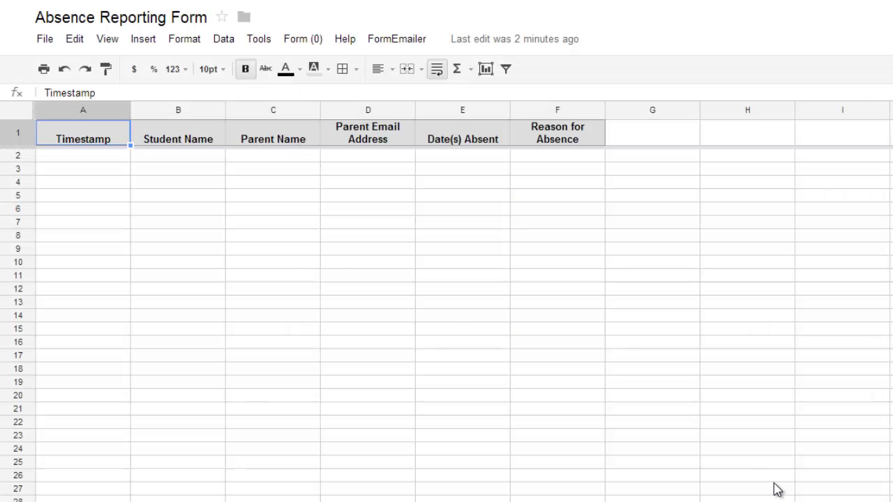
Run FormEmailer > Install with English and Sheet1, then view the Sheet1 tab
{"action": "left_click", "coordinate": [398, 39]}
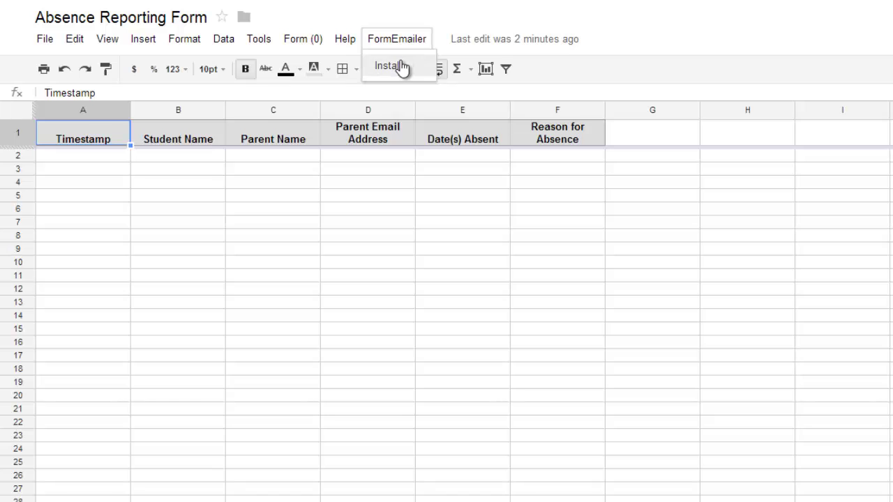
{"action": "left_click", "coordinate": [392, 67]}
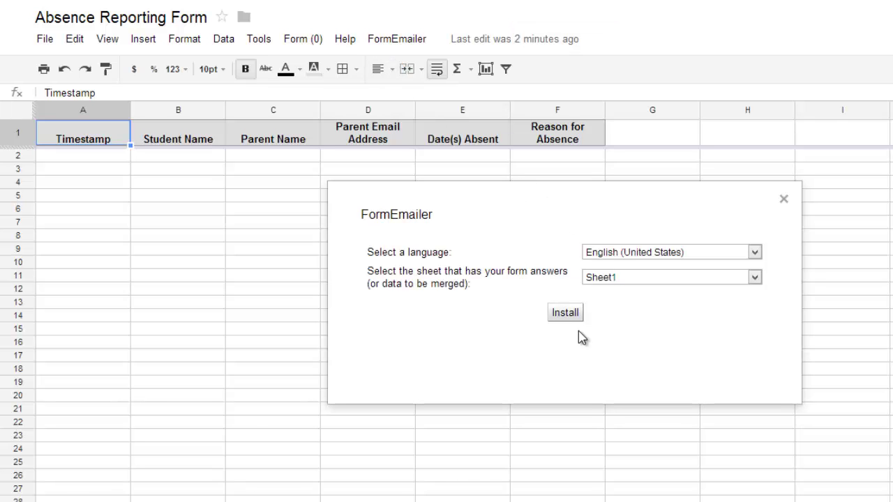
{"action": "left_click", "coordinate": [569, 317]}
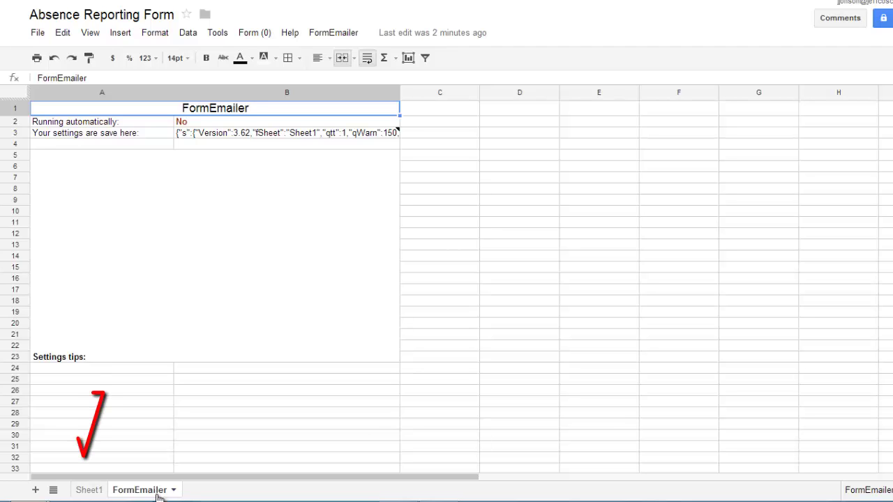
{"action": "left_click", "coordinate": [90, 491]}
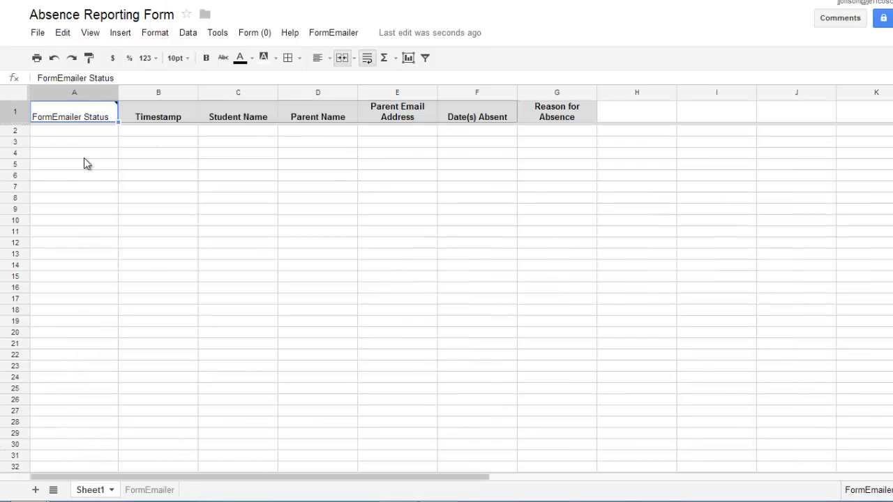
{"action": "mouse_move", "coordinate": [84, 104]}
In FormEmailer Settings, paste the new recipient address and change the subject to 'New Absence Reported'
{"action": "left_click", "coordinate": [333, 35]}
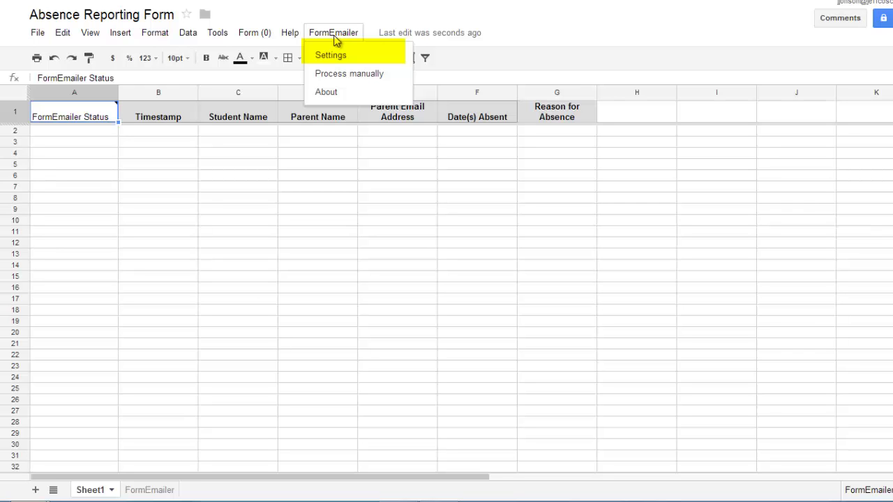
{"action": "left_click", "coordinate": [332, 56]}
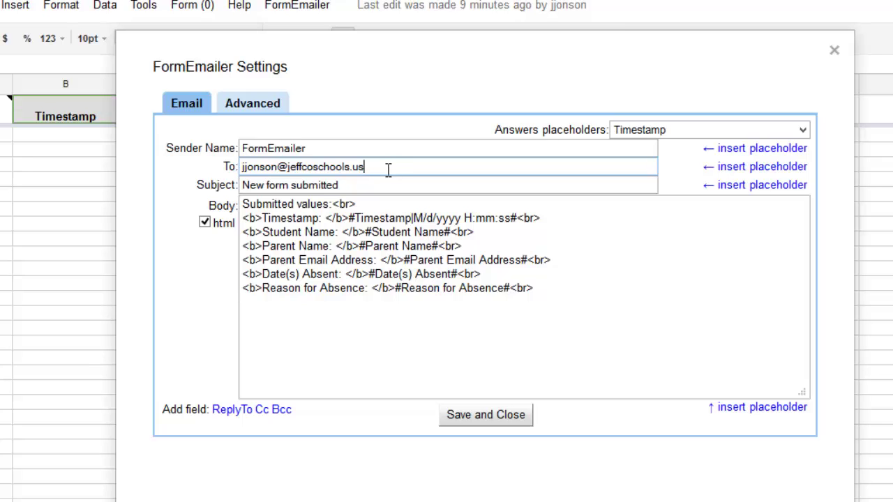
{"action": "left_click_drag", "start_coordinate": [386, 168], "coordinate": [237, 166]}
{"action": "key", "text": "ctrl+v"}
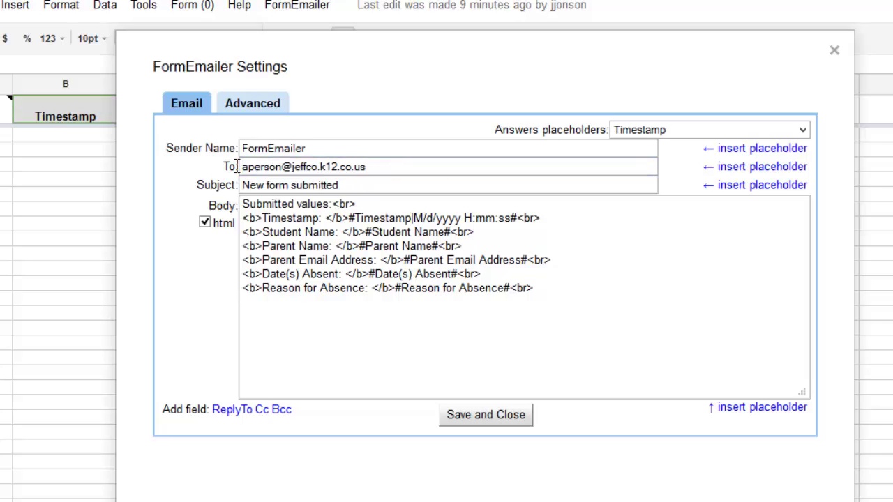
{"action": "left_click_drag", "start_coordinate": [344, 185], "coordinate": [237, 184]}
{"action": "type", "text": "New Absence Reported"}
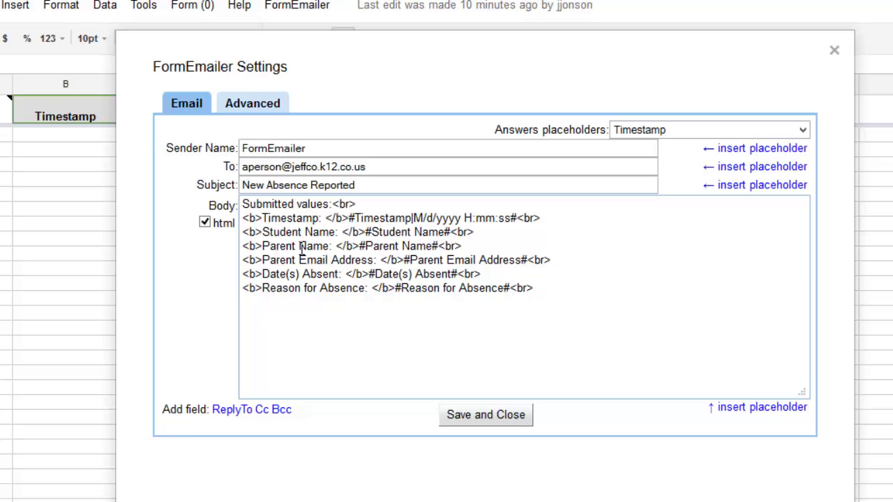
{"action": "left_click", "coordinate": [379, 168]}
Set Qtt Emails to 2 on the Advanced tab, save, and reopen FormEmailer Settings
{"action": "left_click", "coordinate": [255, 105]}
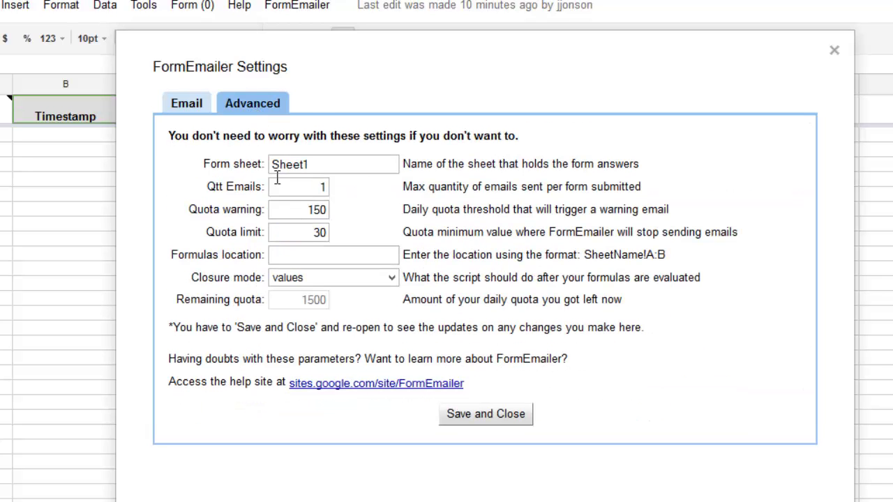
{"action": "left_click", "coordinate": [322, 188]}
{"action": "key", "text": "BackSpace"}
{"action": "key", "text": "ctrl+z"}
{"action": "type", "text": "2"}
{"action": "left_click", "coordinate": [480, 416]}
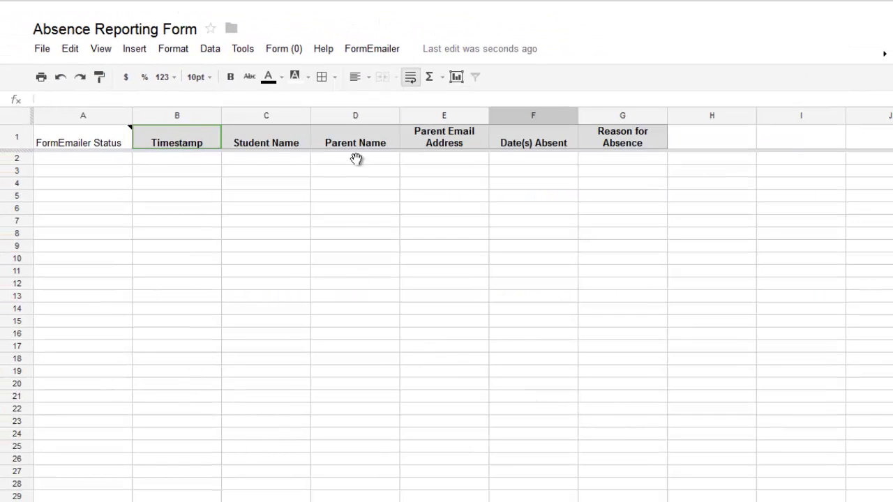
{"action": "left_click", "coordinate": [373, 48]}
{"action": "left_click", "coordinate": [380, 75]}
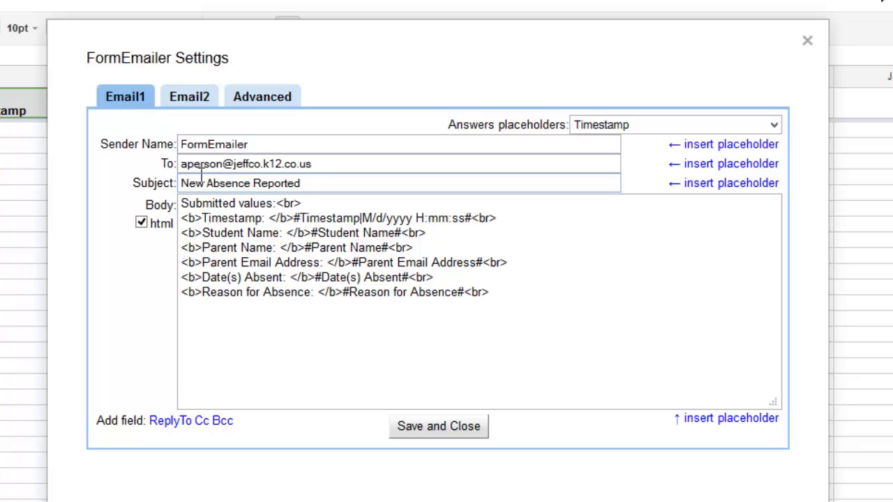
Make the Email2 recipient the Parent Email Address answer placeholder
{"action": "left_click", "coordinate": [193, 96]}
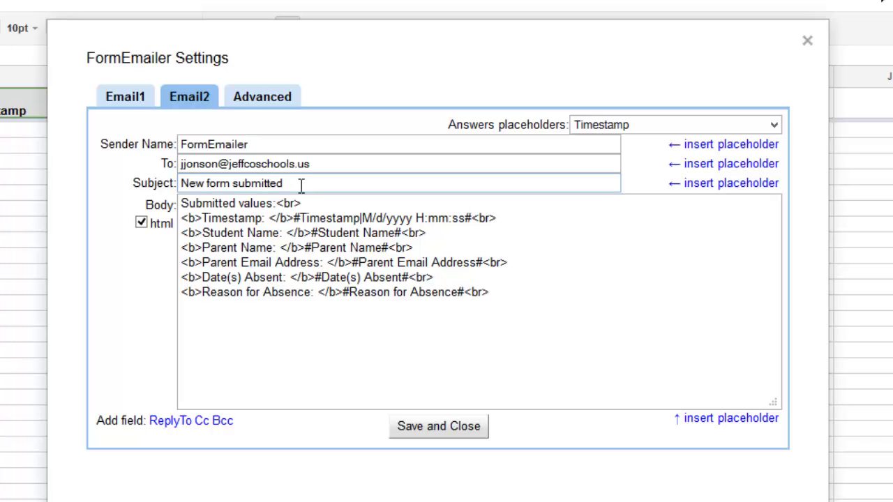
{"action": "left_click_drag", "start_coordinate": [314, 163], "coordinate": [169, 175]}
{"action": "key", "text": "BackSpace"}
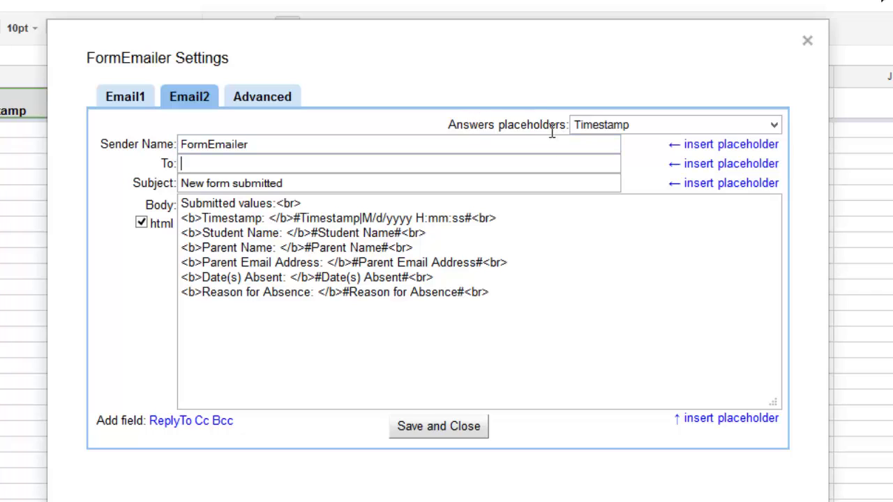
{"action": "left_click", "coordinate": [775, 127]}
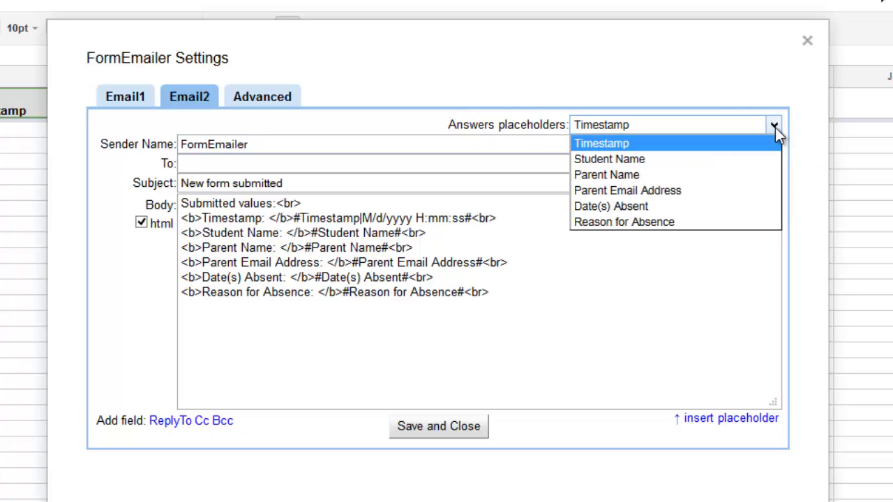
{"action": "left_click", "coordinate": [732, 200]}
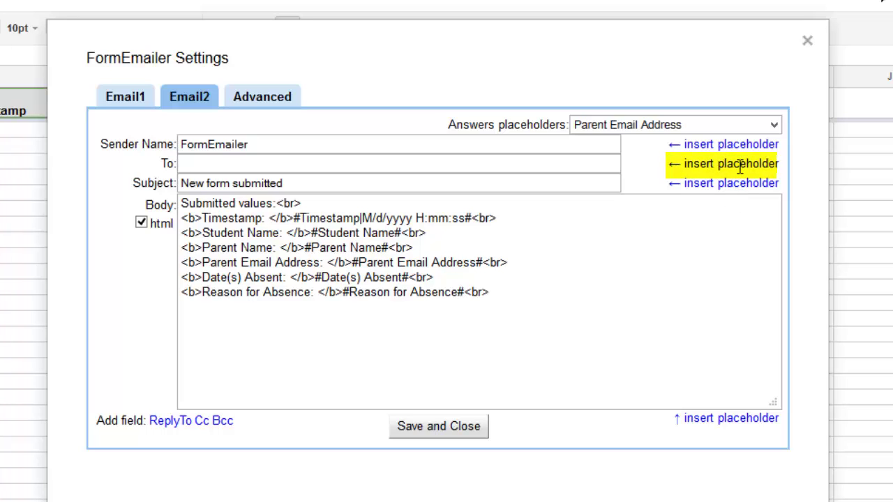
{"action": "left_click", "coordinate": [739, 164]}
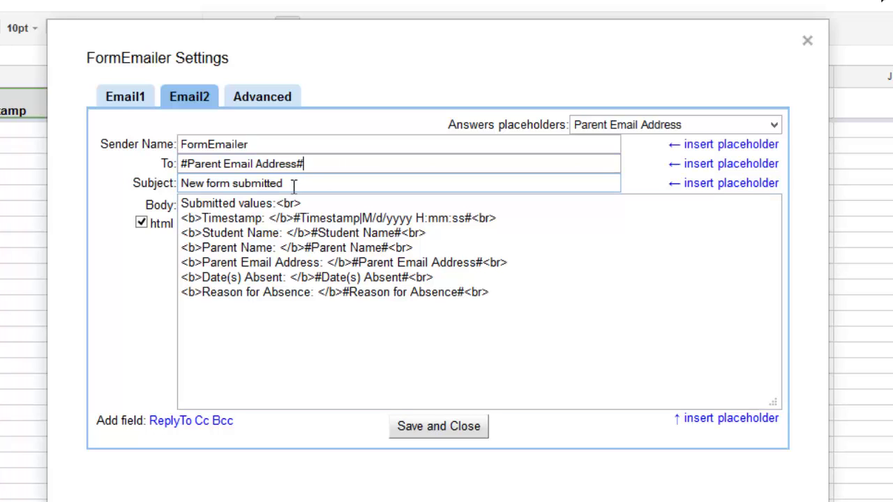
Change the Email2 subject to 'Confirmation of Entered Information' and save the settings
{"action": "left_click_drag", "start_coordinate": [292, 186], "coordinate": [172, 203]}
{"action": "type", "text": "Confirmation of Entered Information"}
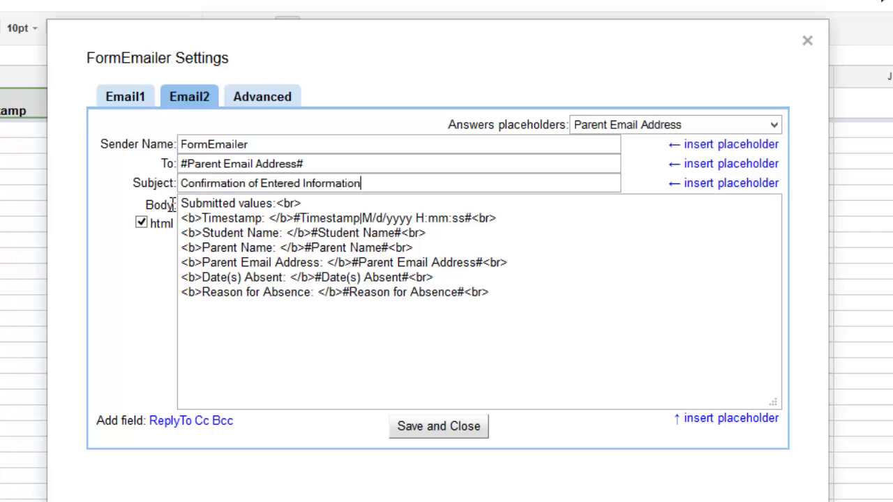
{"action": "left_click", "coordinate": [425, 433]}
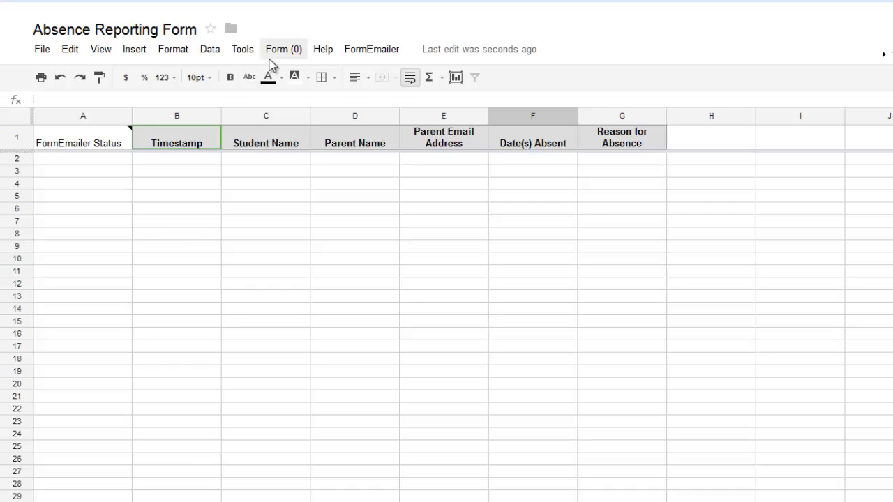
Open the spreadsheet's Tools menu
{"action": "left_click", "coordinate": [244, 49]}
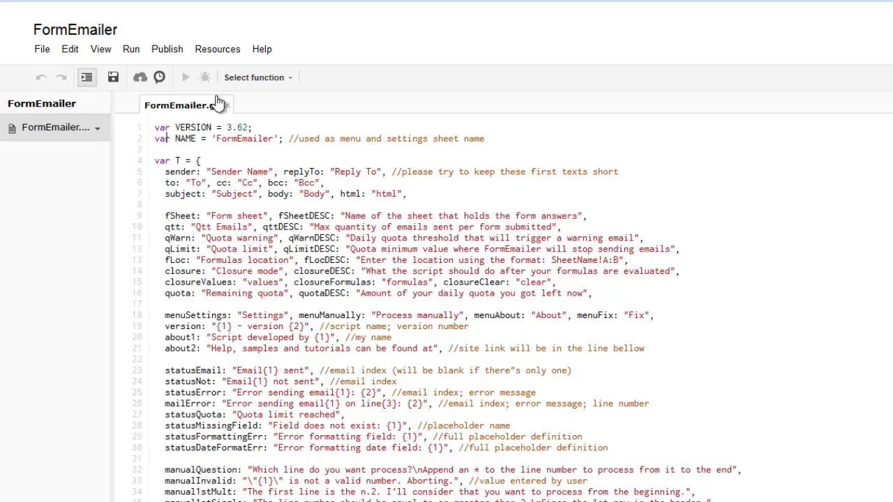
Open the Resources menu in the FormEmailer script editor
{"action": "left_click", "coordinate": [217, 50]}
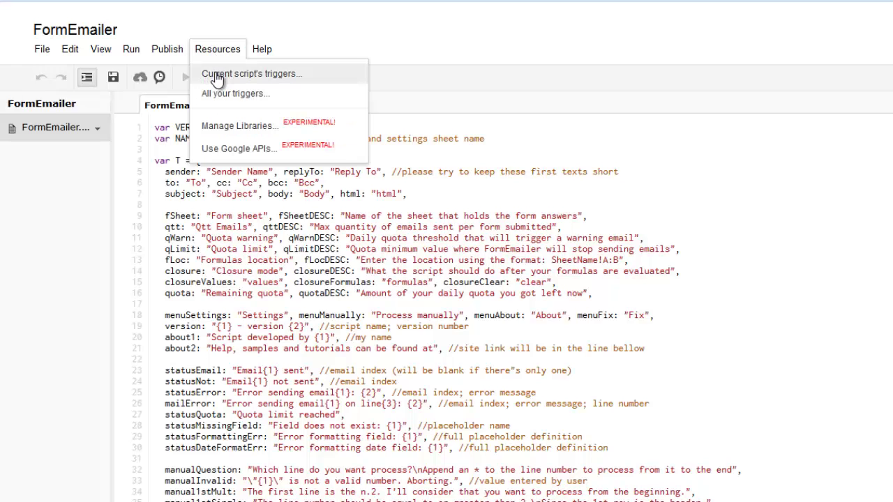
Add a timeDriven trigger set to From spreadsheet, On form submit, and save it
{"action": "left_click", "coordinate": [217, 75]}
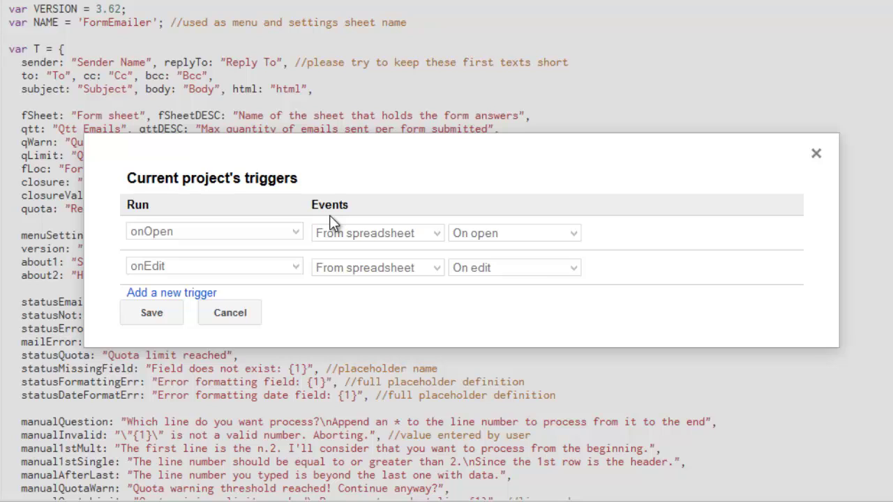
{"action": "left_click", "coordinate": [193, 293]}
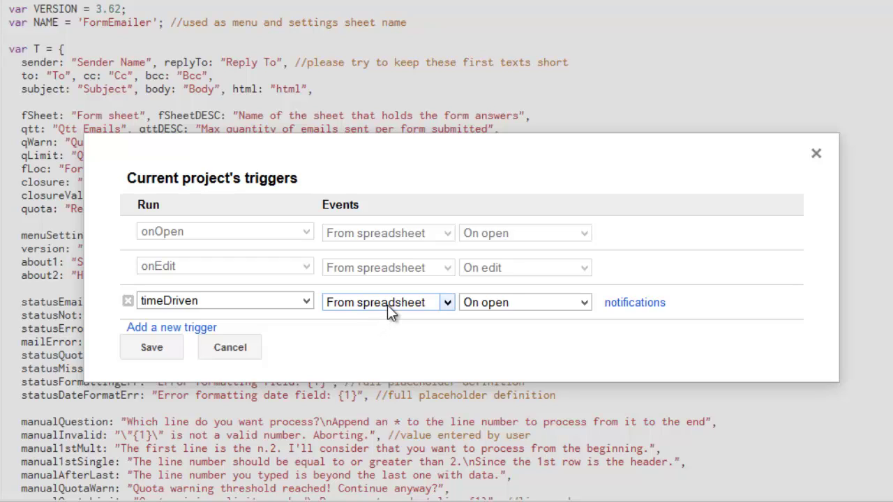
{"action": "left_click", "coordinate": [575, 305]}
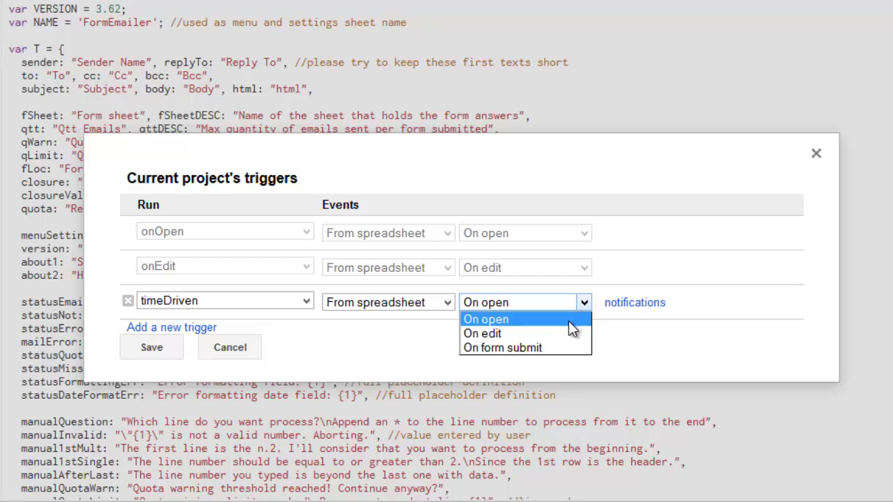
{"action": "left_click", "coordinate": [528, 348]}
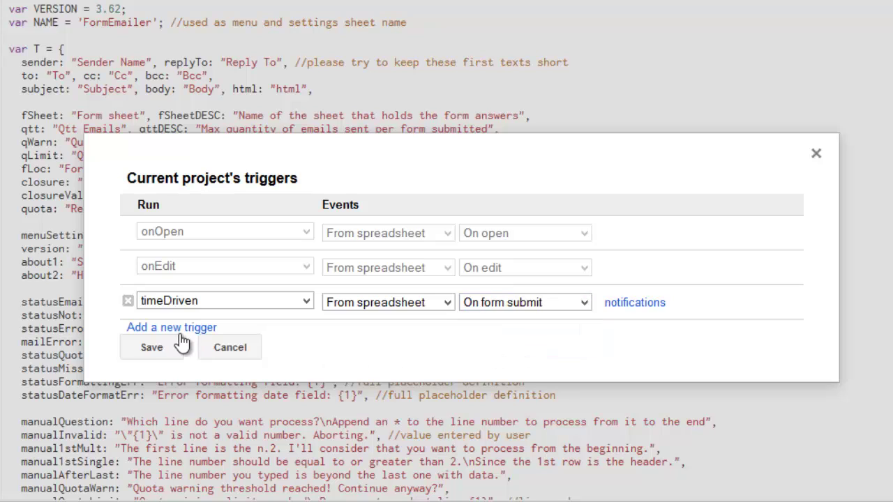
{"action": "left_click", "coordinate": [154, 351]}
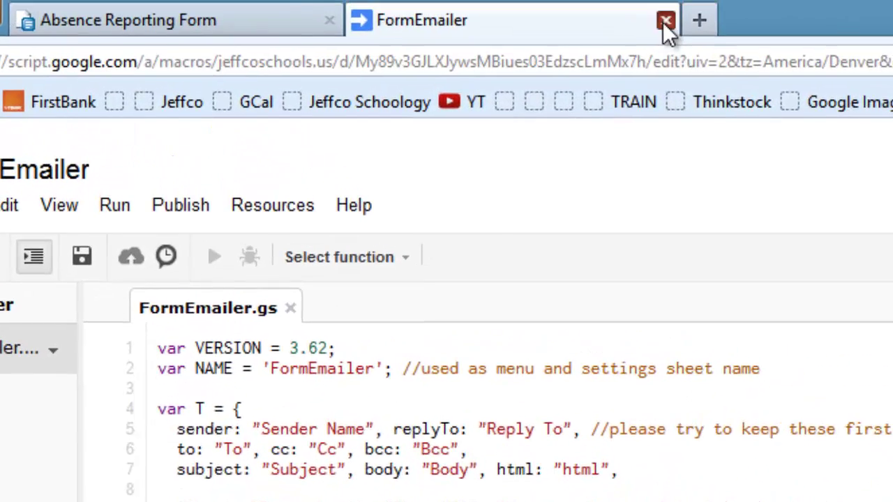
Close the script editor and open the live form via Form > Go to live form
{"action": "left_click", "coordinate": [664, 21]}
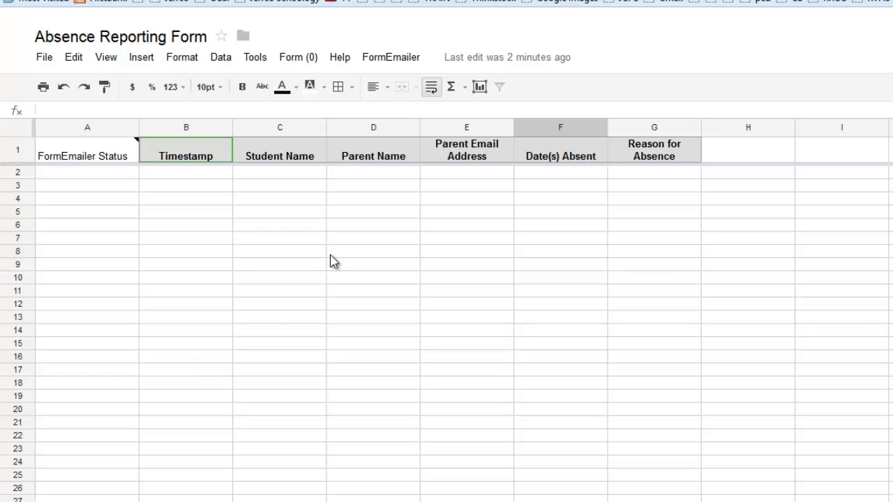
{"action": "left_click", "coordinate": [298, 62]}
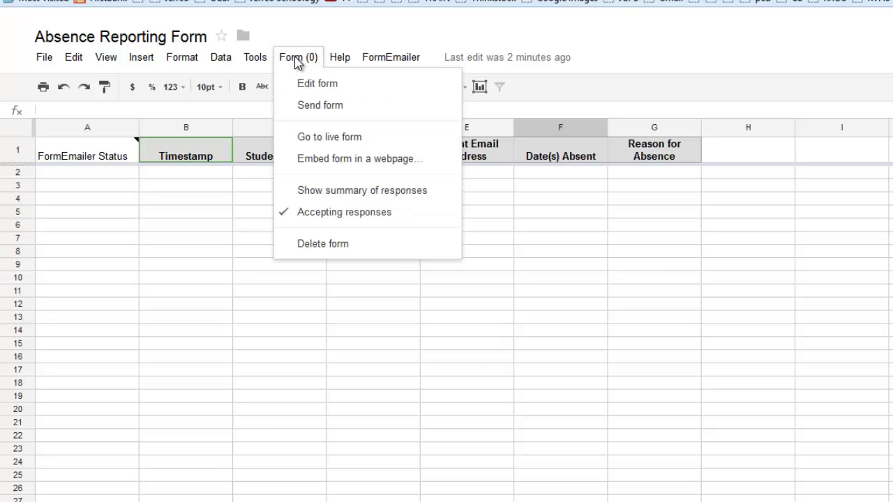
{"action": "left_click", "coordinate": [314, 137]}
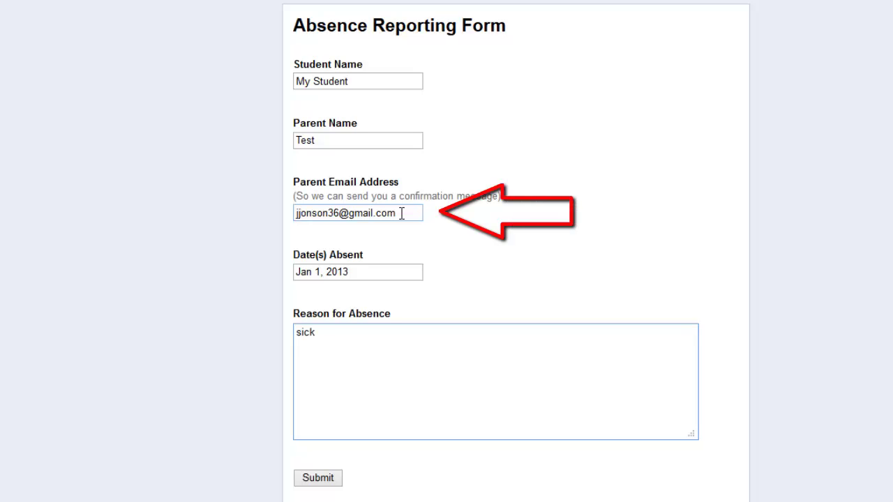
Submit the test absence report for My Student (parent Test, absent Jan 1, 2013, sick)
{"action": "left_click", "coordinate": [318, 478]}
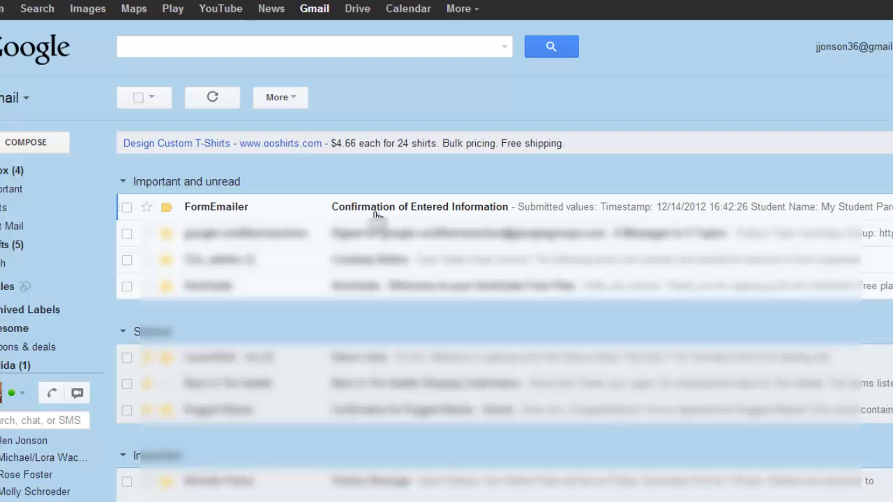
Open the FormEmailer 'Confirmation of Entered Information' email showing 1/1/2013 and reason sick
{"action": "left_click", "coordinate": [412, 210]}
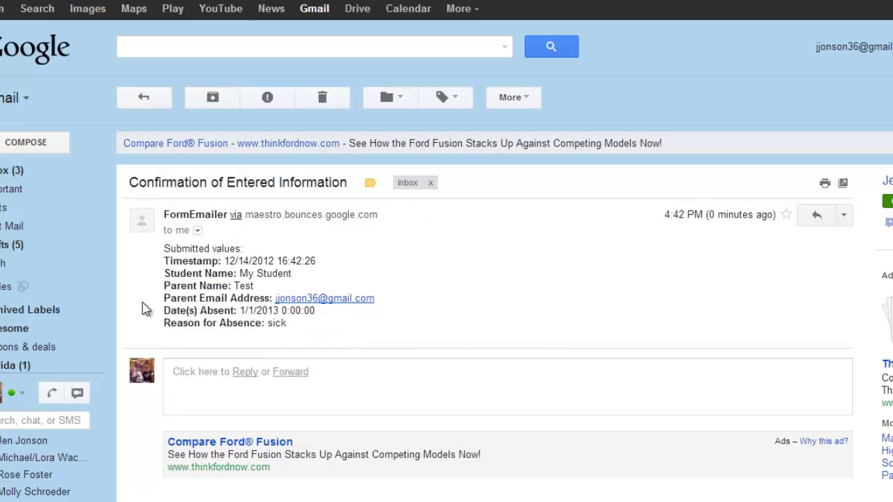